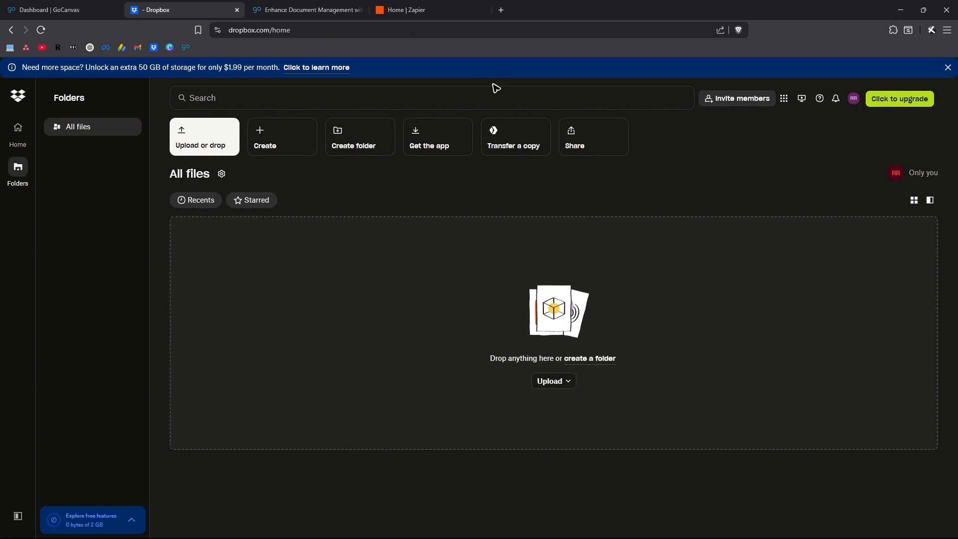
Review the Zapier home, Dropbox files, GoCanvas integrations list and the GoCanvas product page on Dropbox integration
left_click(435, 10)
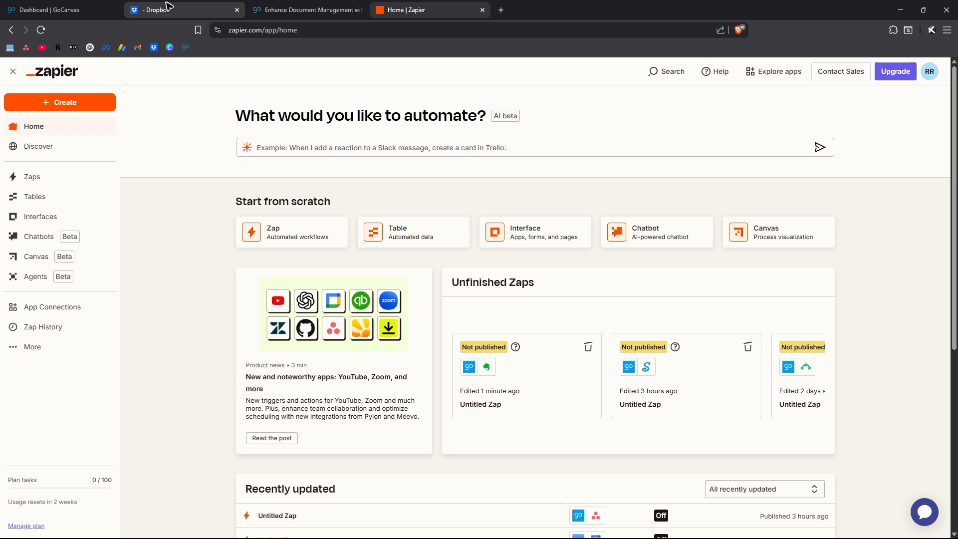
left_click(178, 11)
left_click(307, 10)
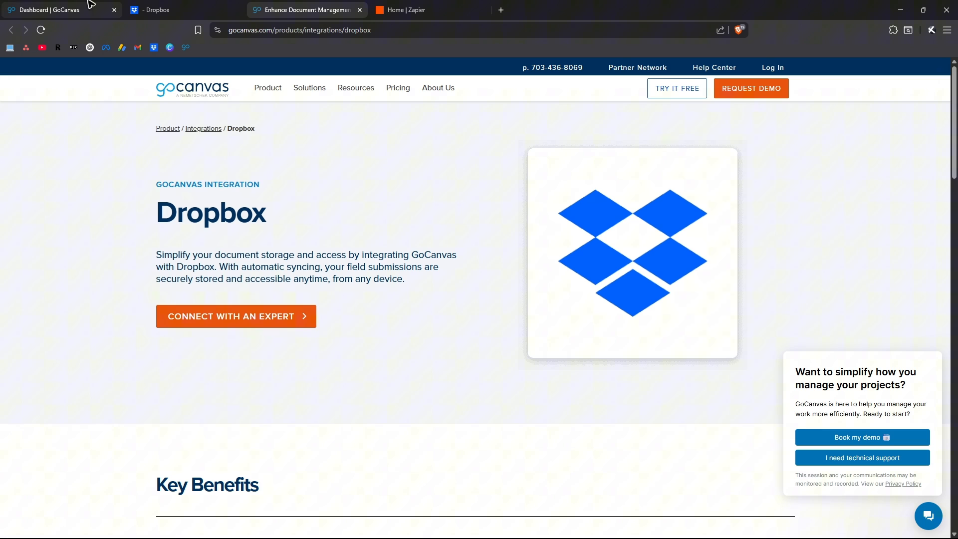
left_click(50, 10)
left_click(65, 280)
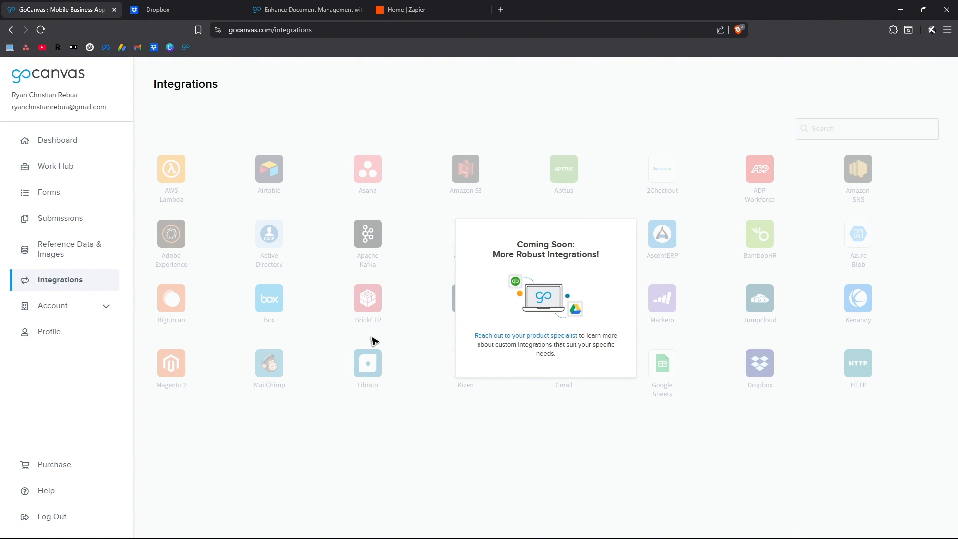
left_click(299, 10)
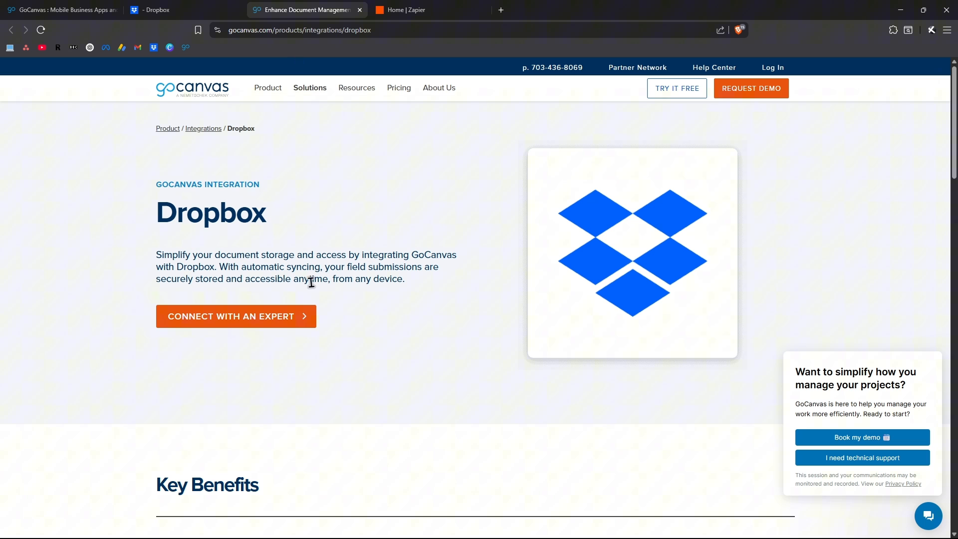
left_click(306, 31)
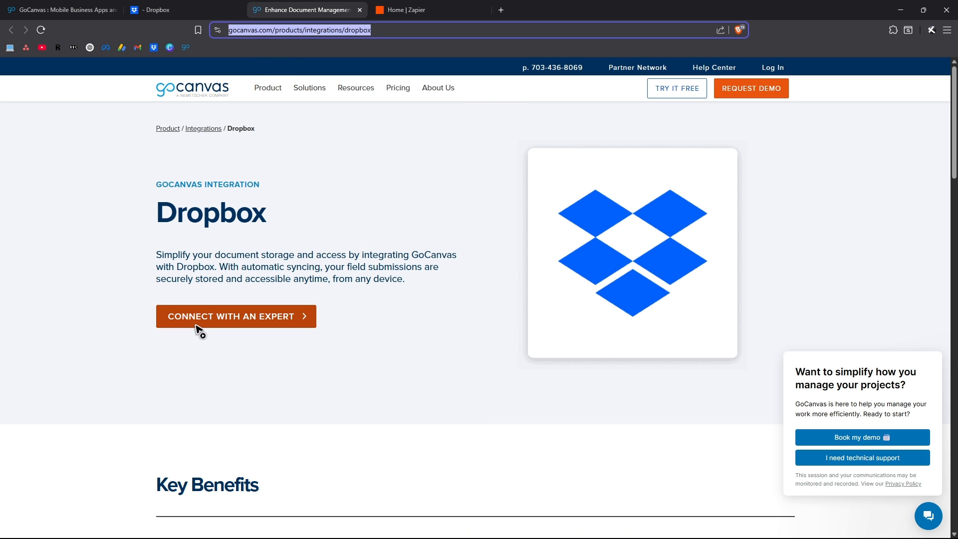
triple_click(297, 184)
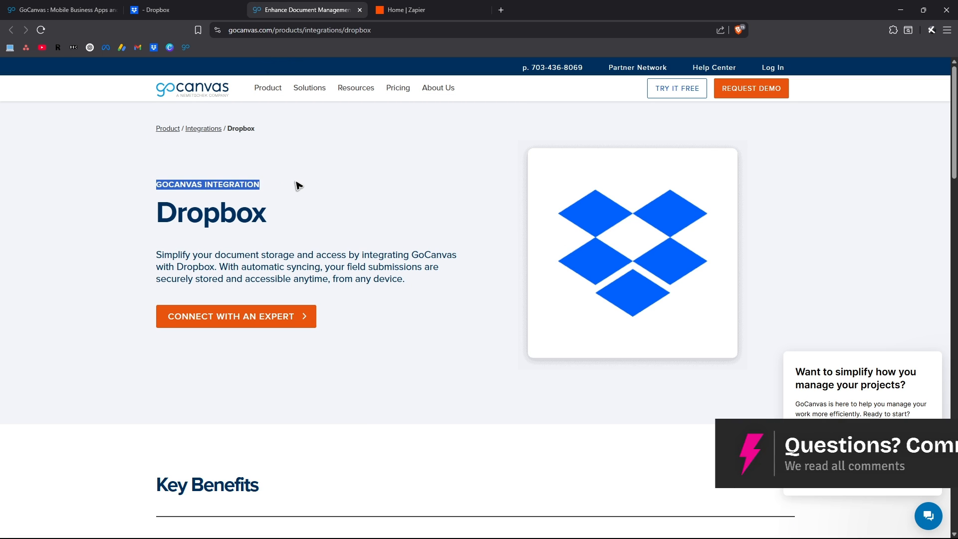
left_click(95, 233)
double_click(209, 213)
left_click(314, 224)
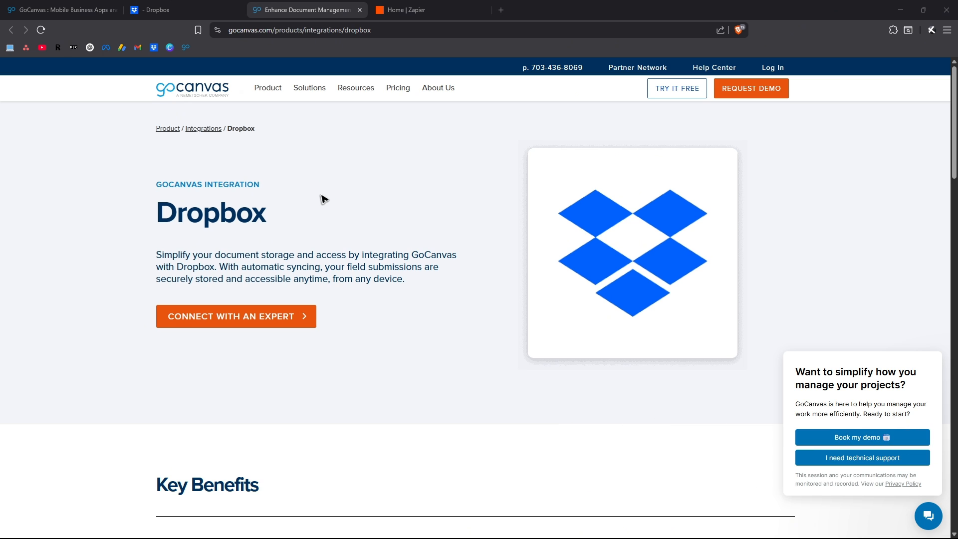
Switch to Zapier in full-screen view and create a new blank Zap
key("ctrl+Tab")
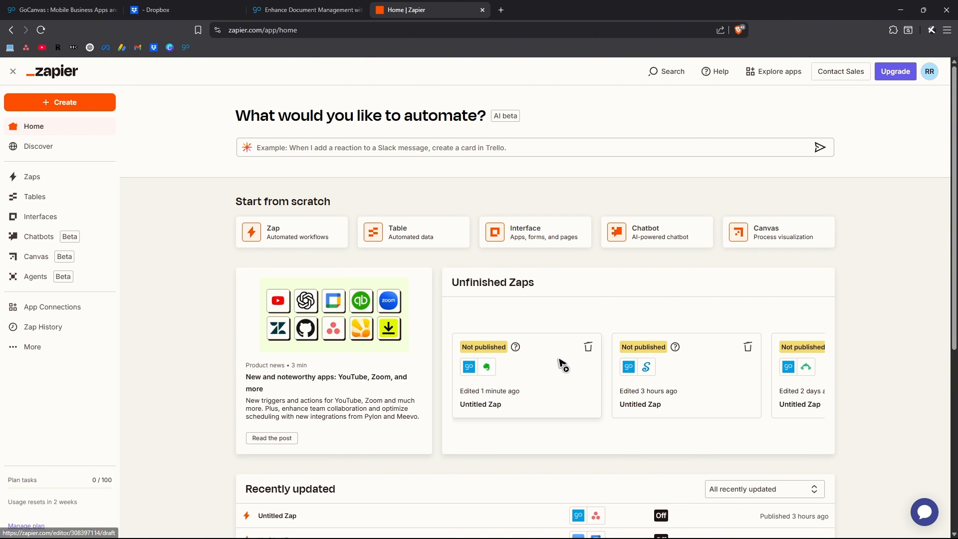
key("F11")
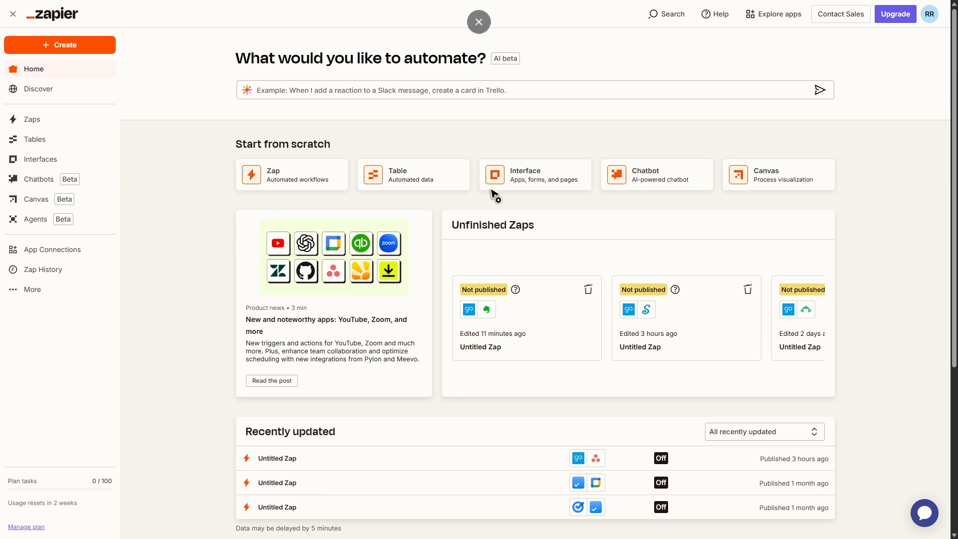
left_click(77, 46)
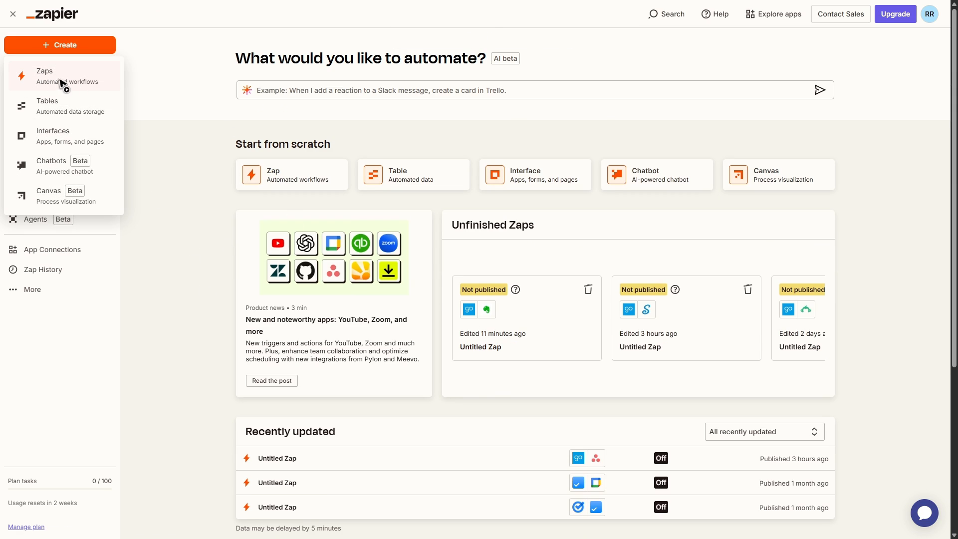
left_click(229, 374)
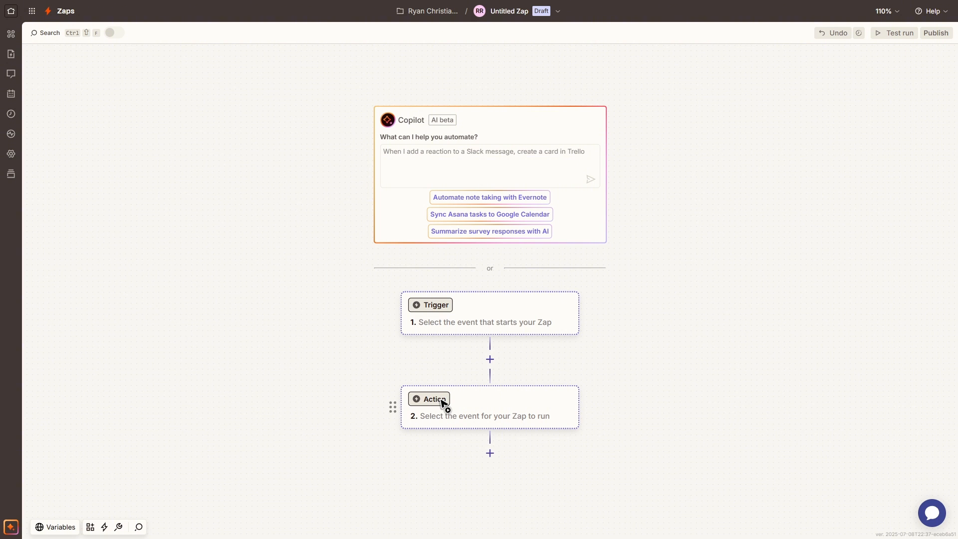
Set the Zap's trigger to GoCanvas with the New Submission event, keeping the connected GoCanvas account
left_click(436, 305)
type("go")
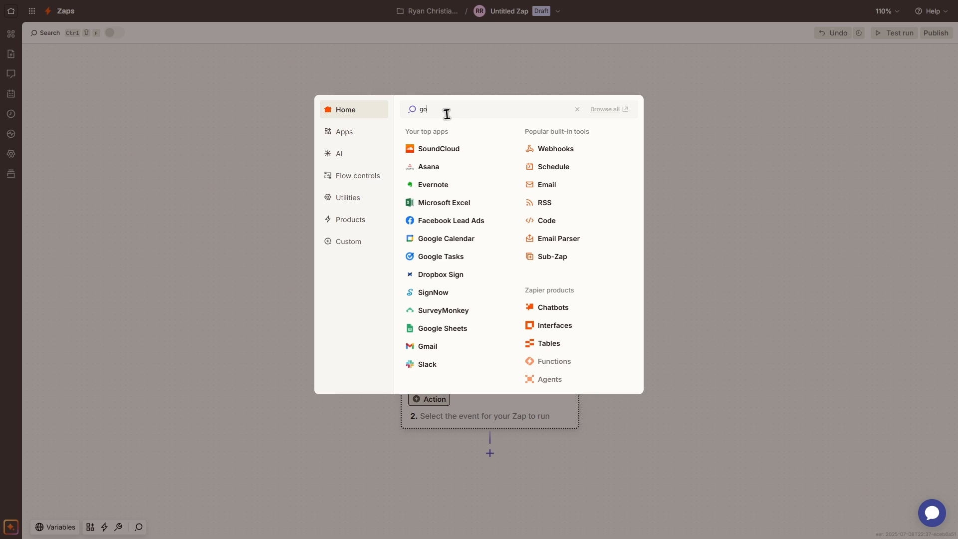
type("canvas")
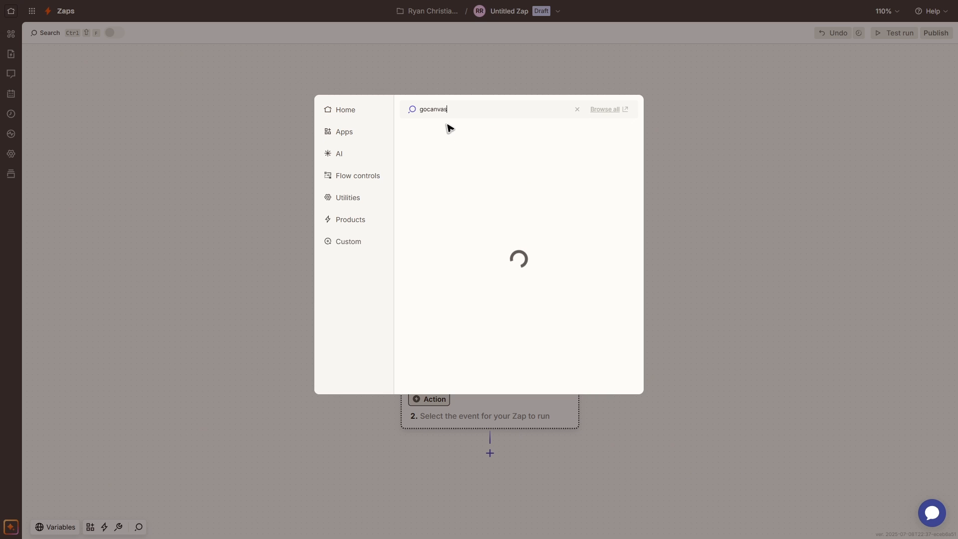
left_click(442, 132)
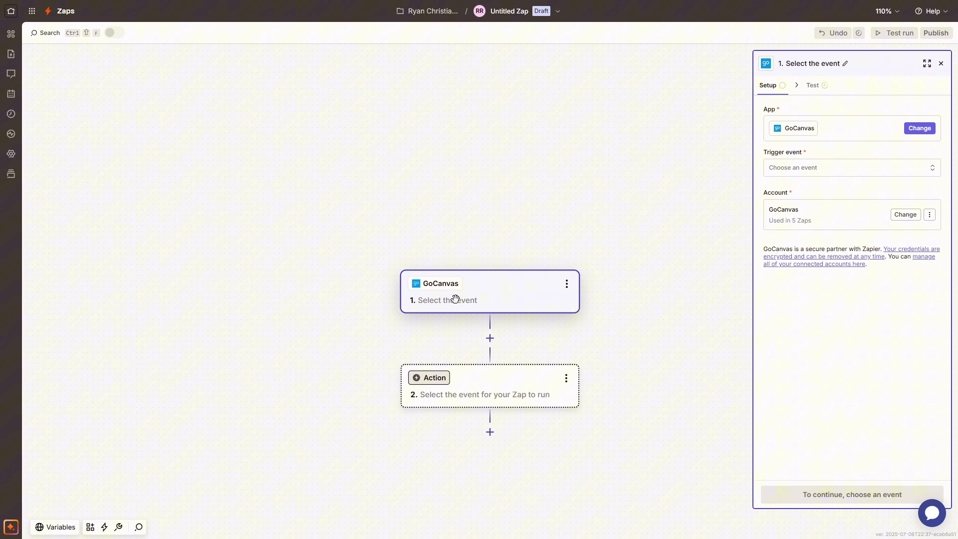
left_click(799, 172)
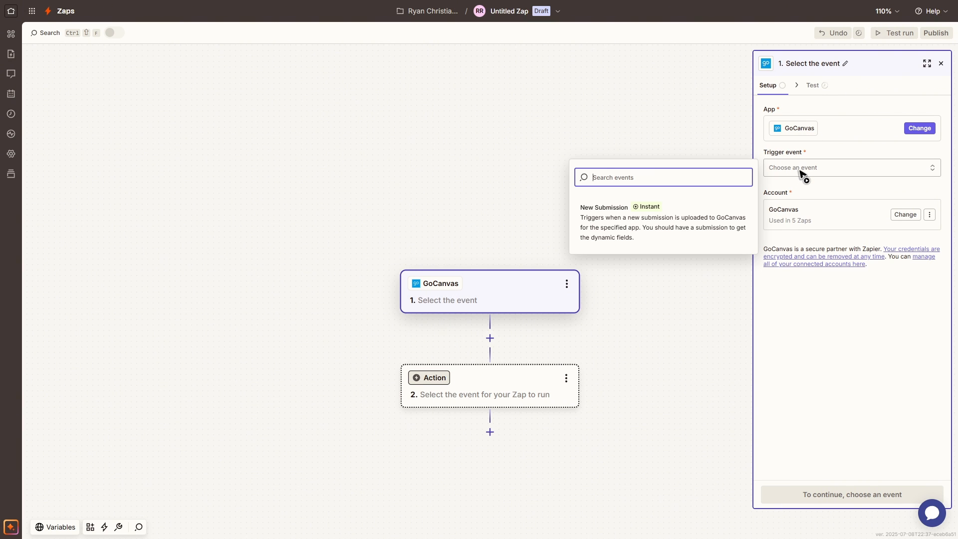
left_click(636, 239)
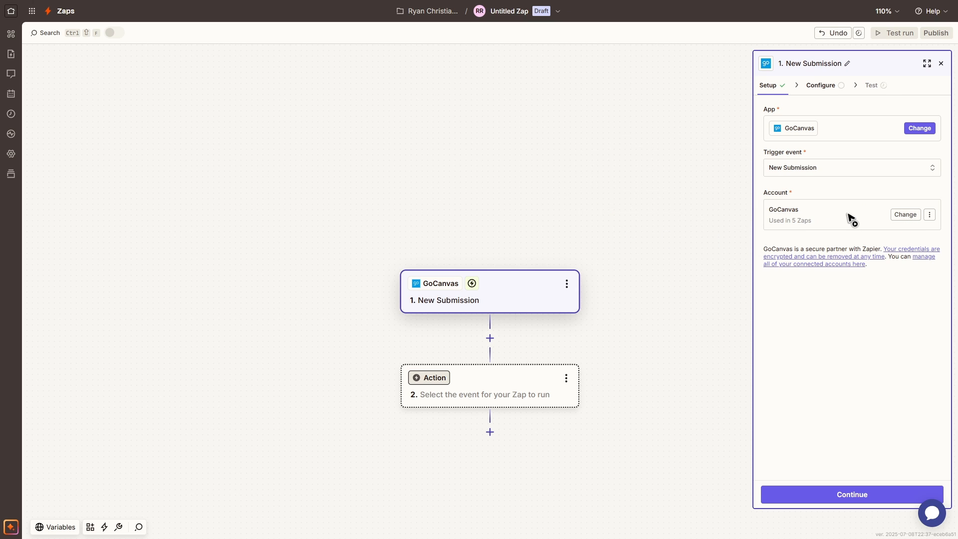
left_click(868, 495)
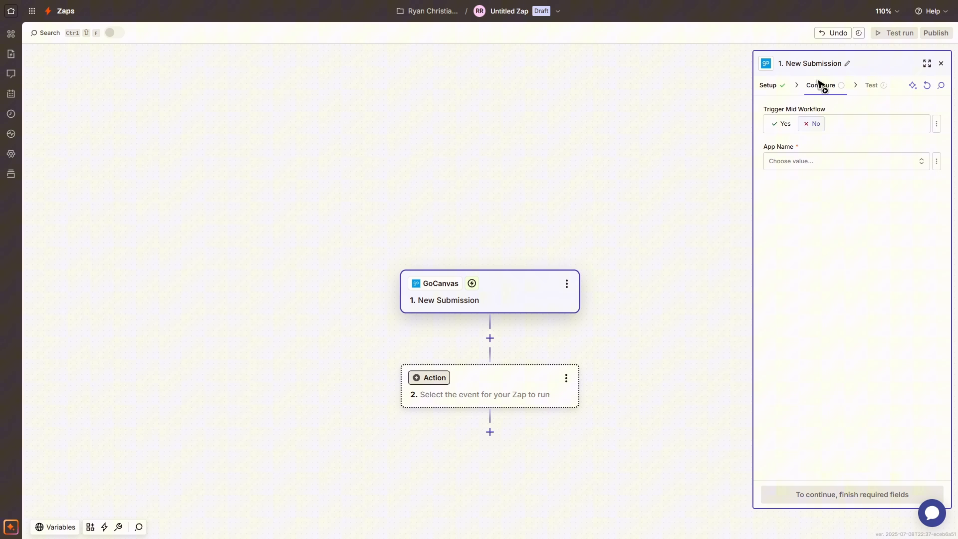
Choose SAMPLE - Job Ticket as the trigger's app name, test the trigger and close its settings
left_click(789, 166)
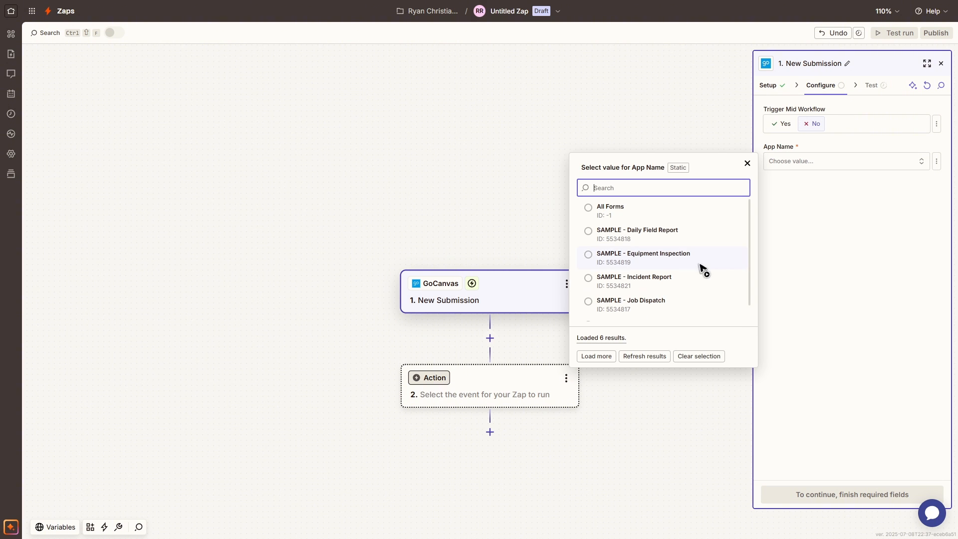
scroll(685, 269, "down", 1)
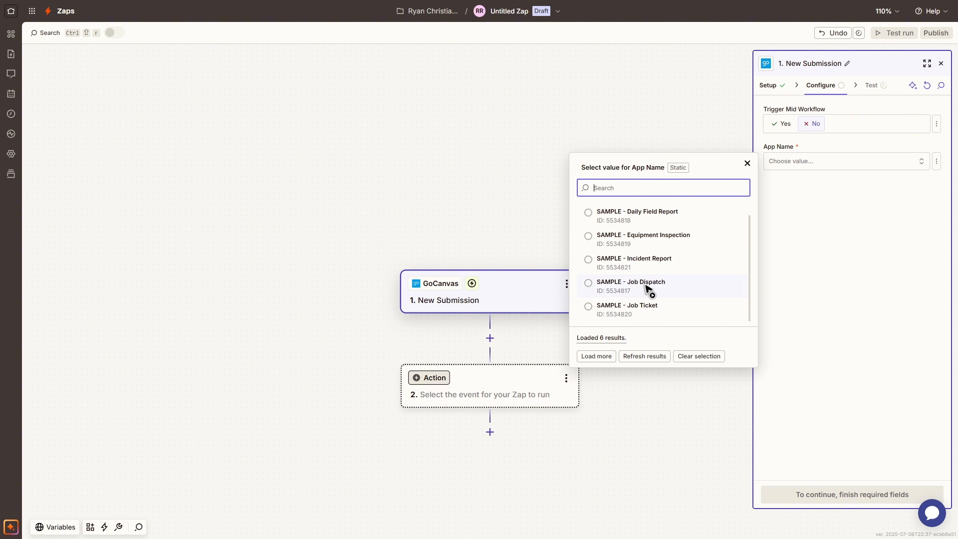
left_click(632, 309)
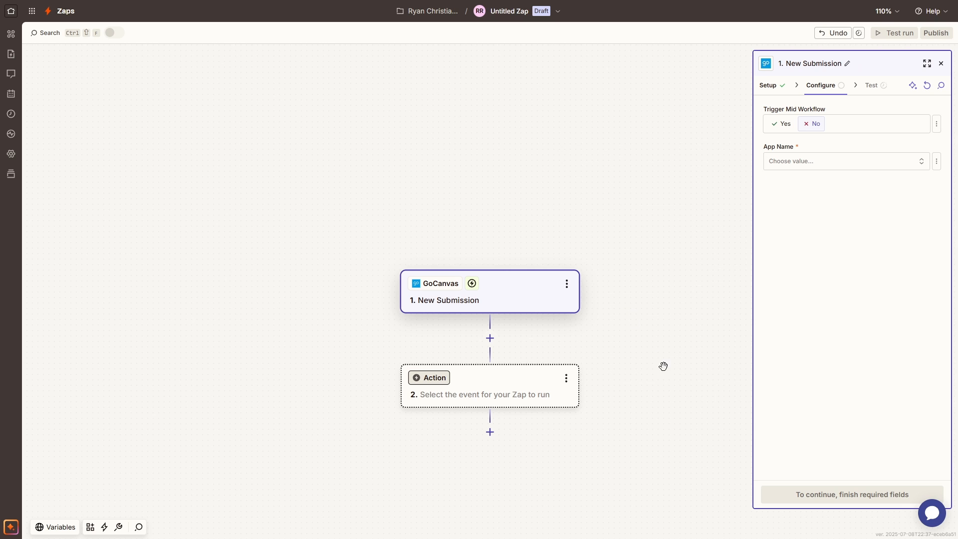
left_click(866, 495)
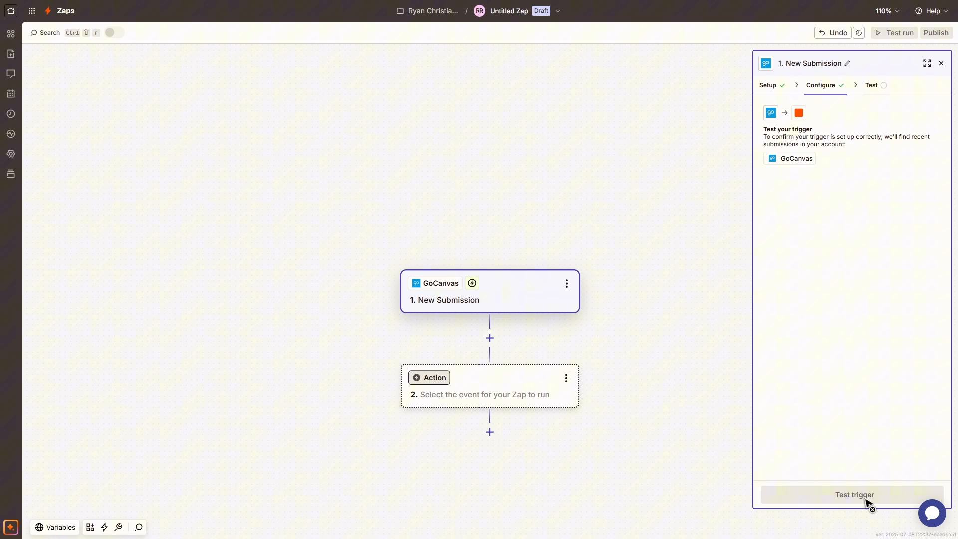
left_click(864, 495)
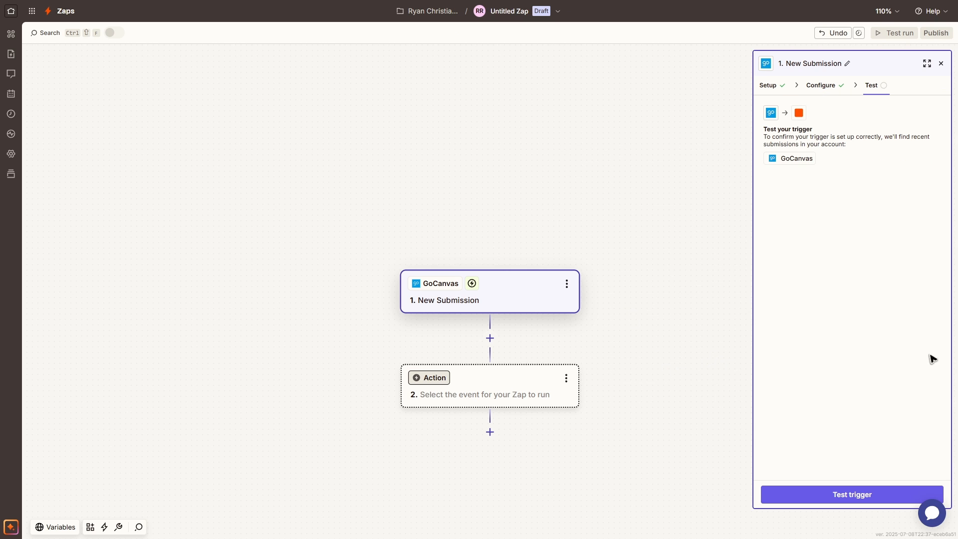
left_click(860, 500)
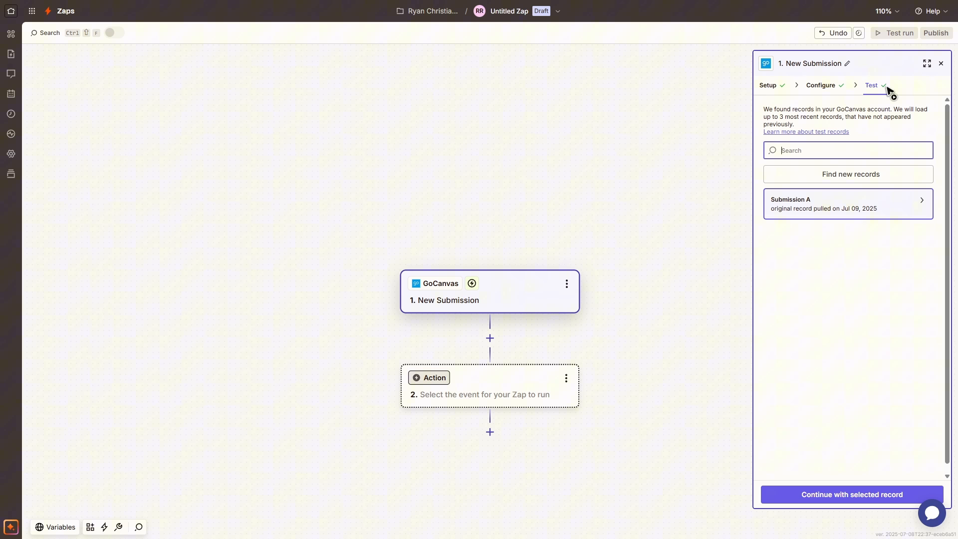
left_click(941, 64)
Set the Zap's action to Dropbox with the Create Folder event
left_click(441, 379)
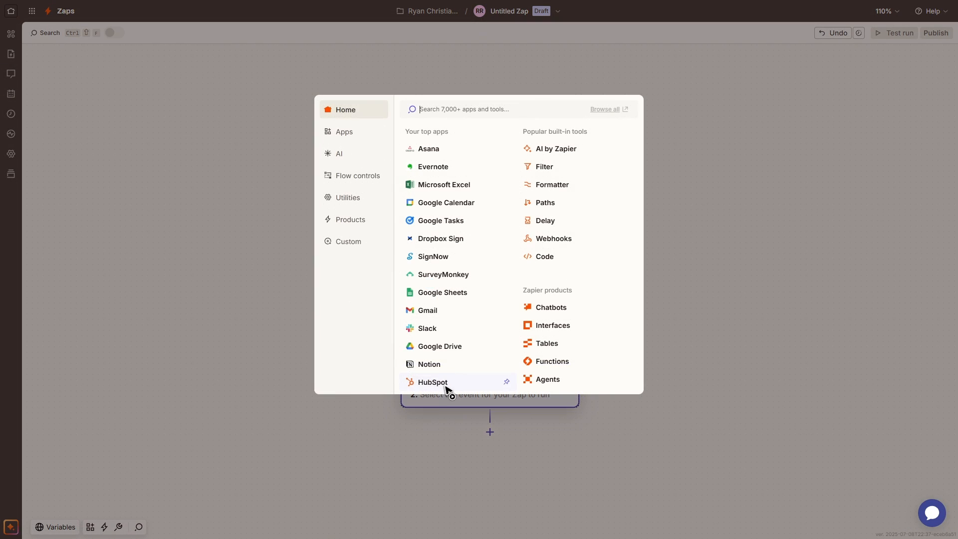
type("dropbox")
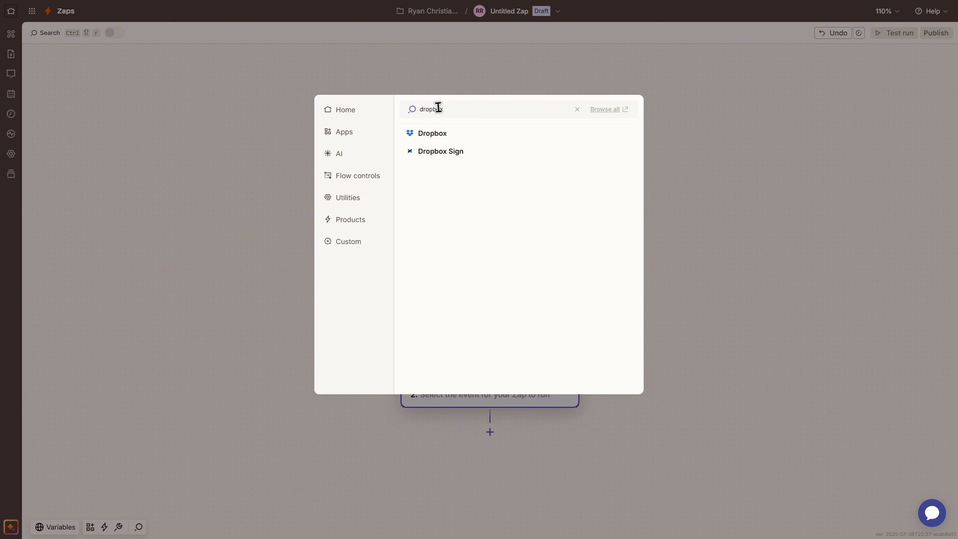
left_click(437, 134)
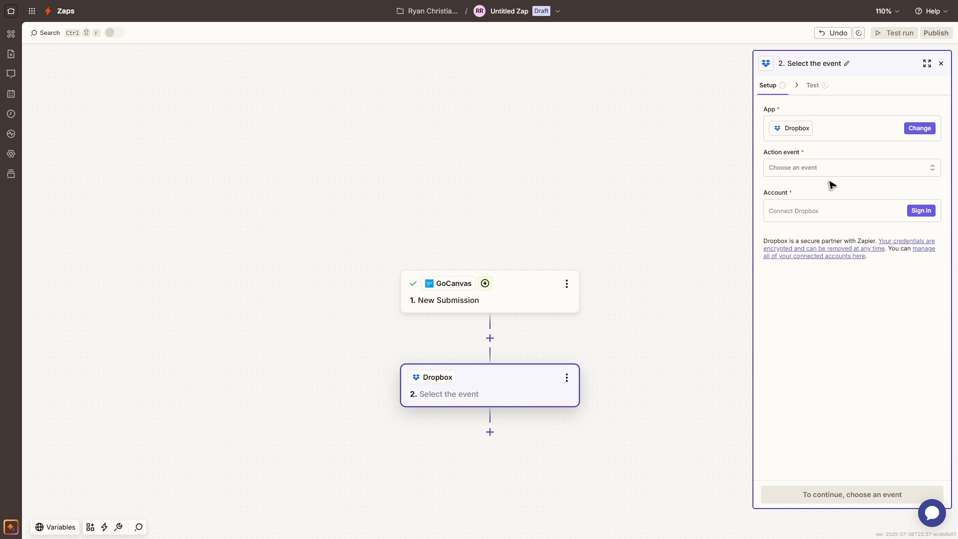
left_click(831, 173)
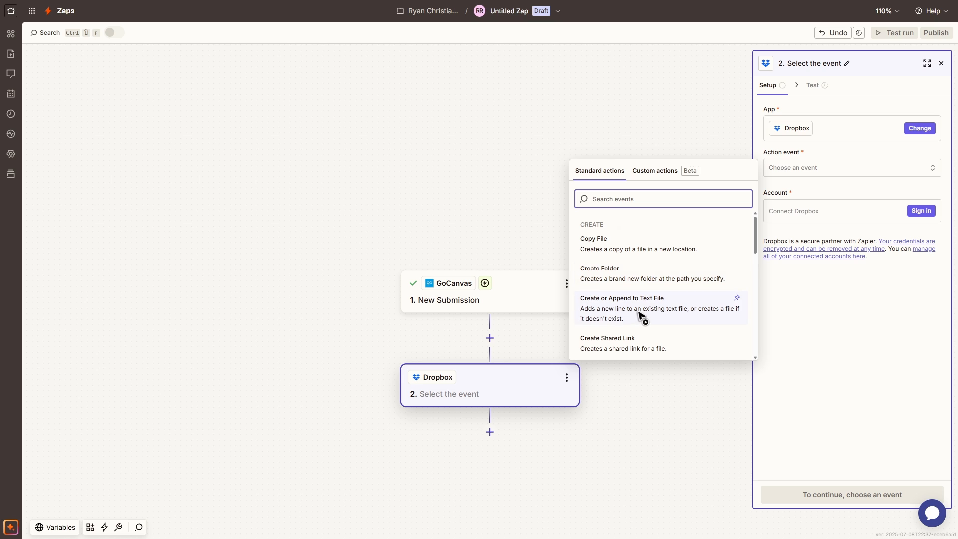
scroll(641, 315, "down", 5)
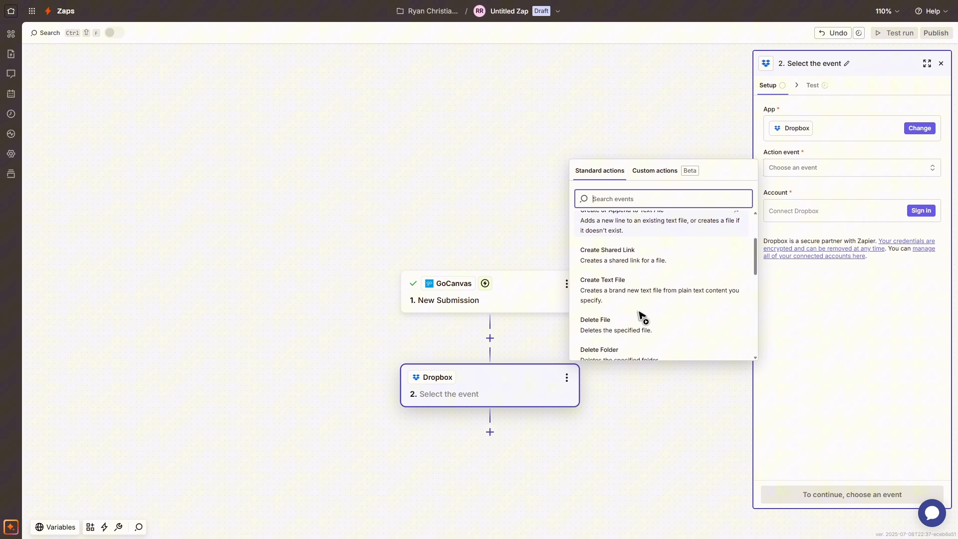
scroll(640, 315, "up", 5)
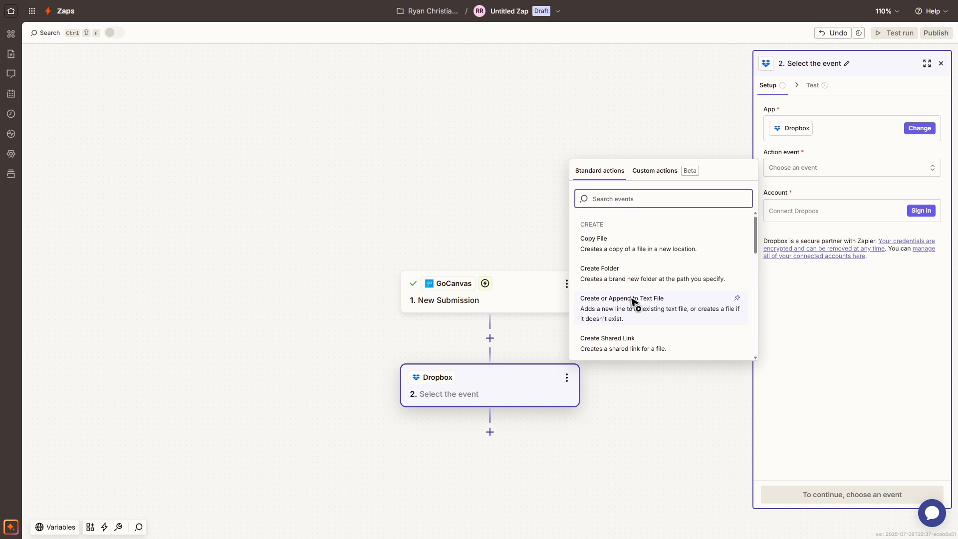
left_click(630, 269)
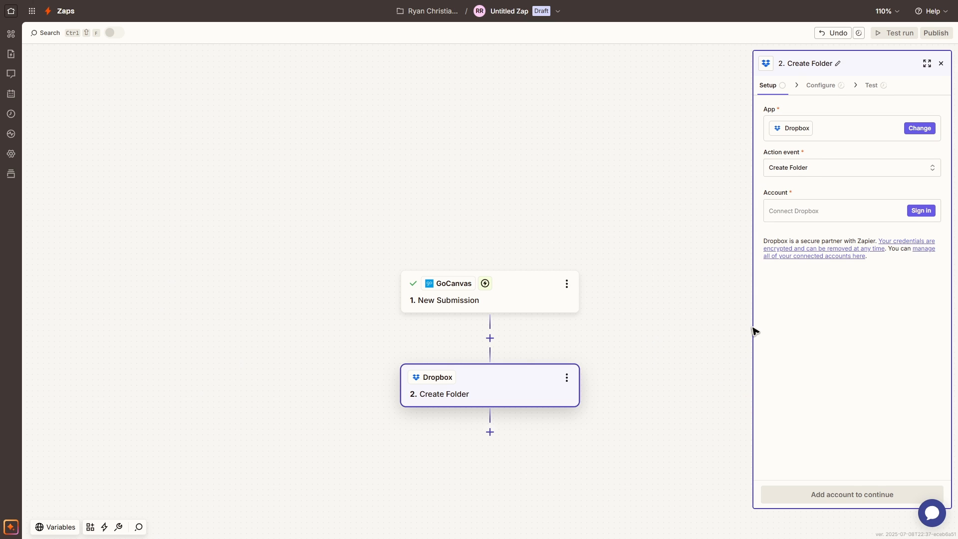
Connect the Dropbox account to the Create Folder action and set its Space to Default, keeping the root folder "/"
left_click(921, 210)
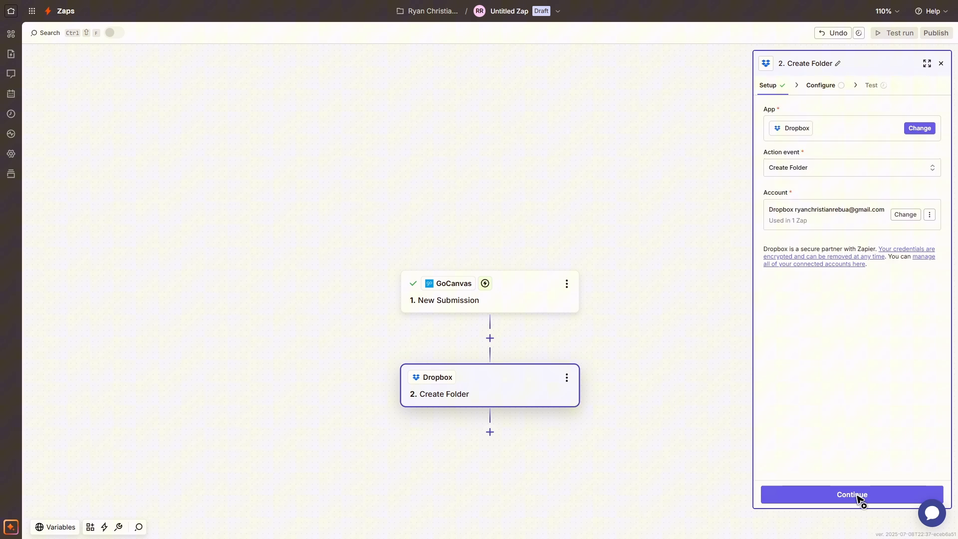
left_click(856, 496)
left_click(780, 131)
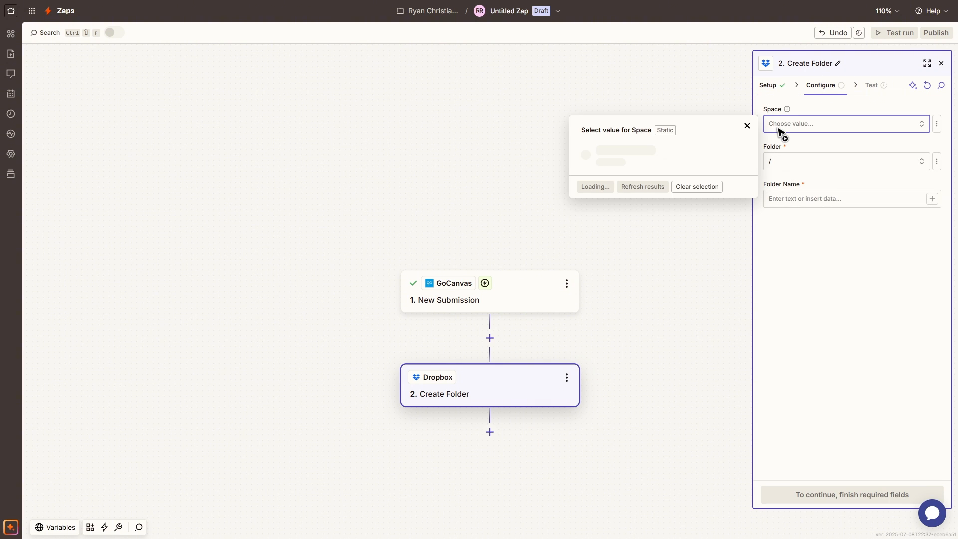
left_click(595, 149)
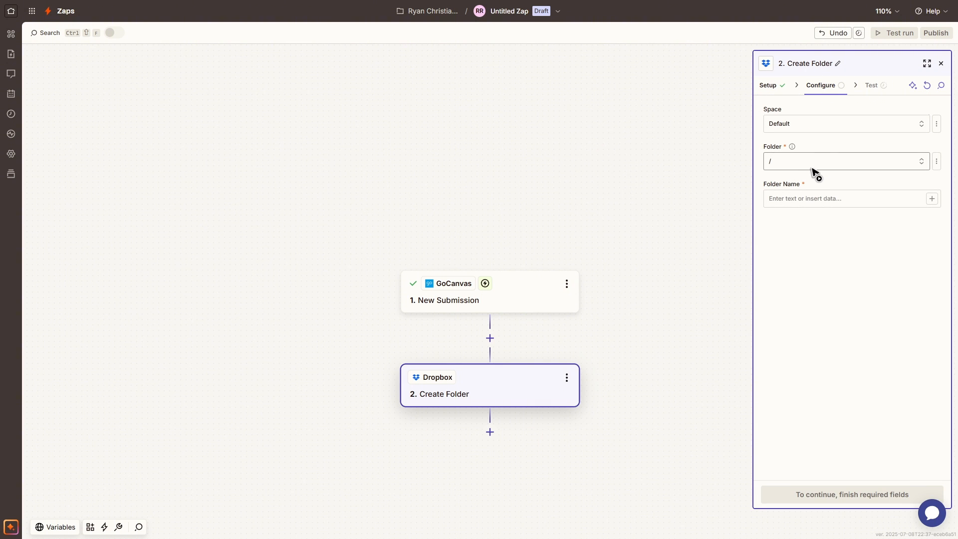
left_click(842, 162)
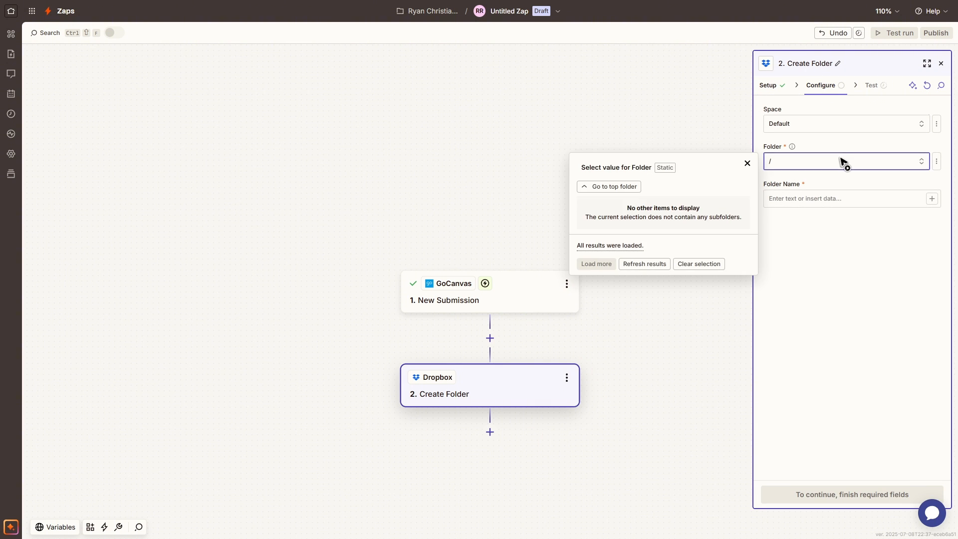
left_click(847, 165)
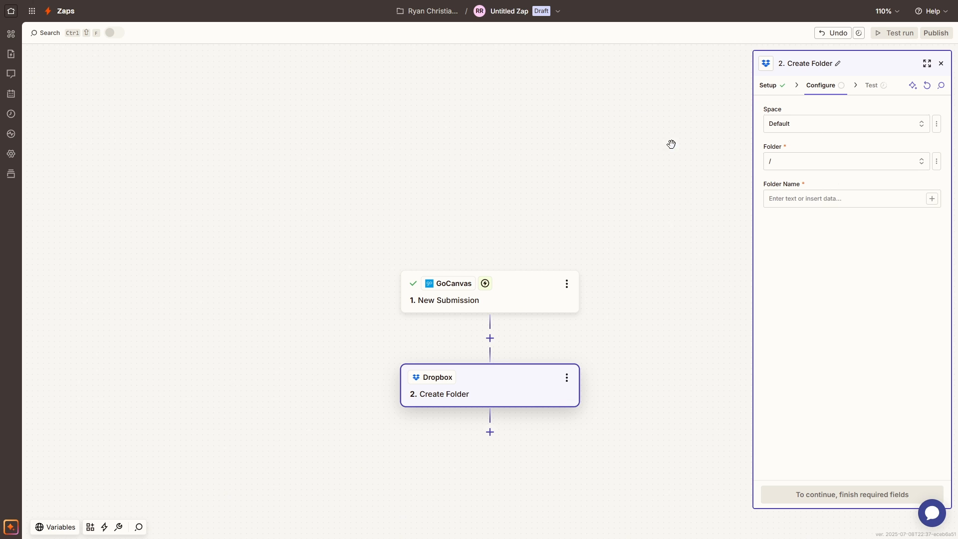
Switch to Dropbox and create a folder named From GoCanvas in All files, without adding automation
key("F11")
left_click(155, 10)
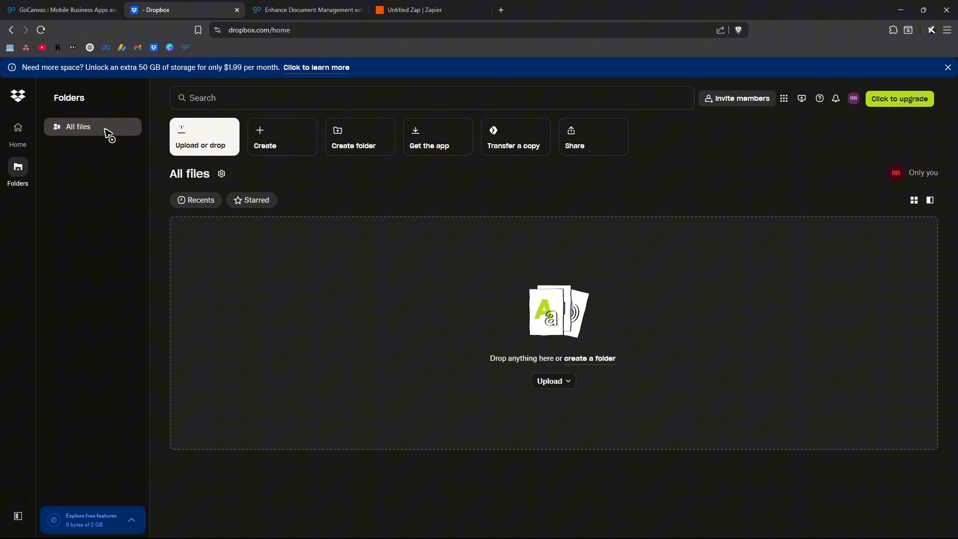
left_click(358, 139)
type("From GoCanvas")
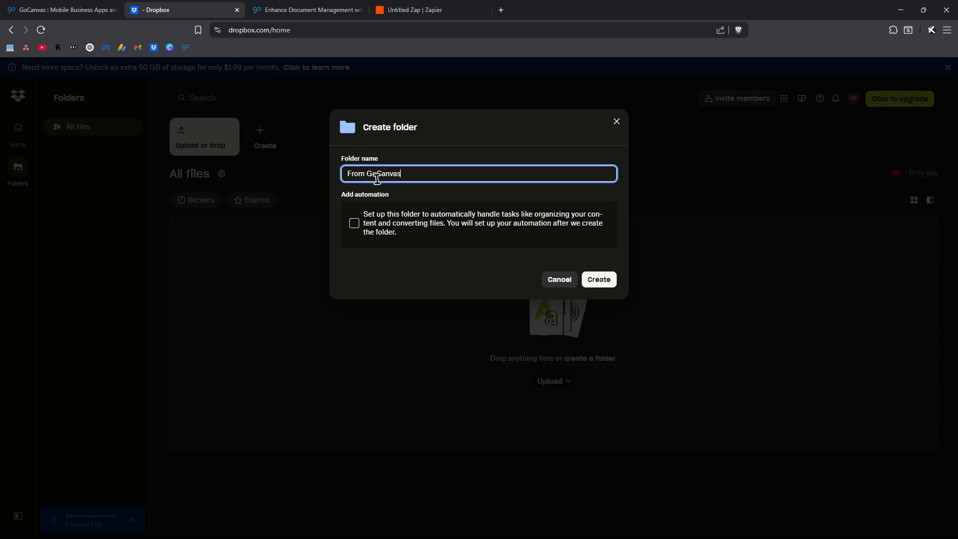
left_click(601, 279)
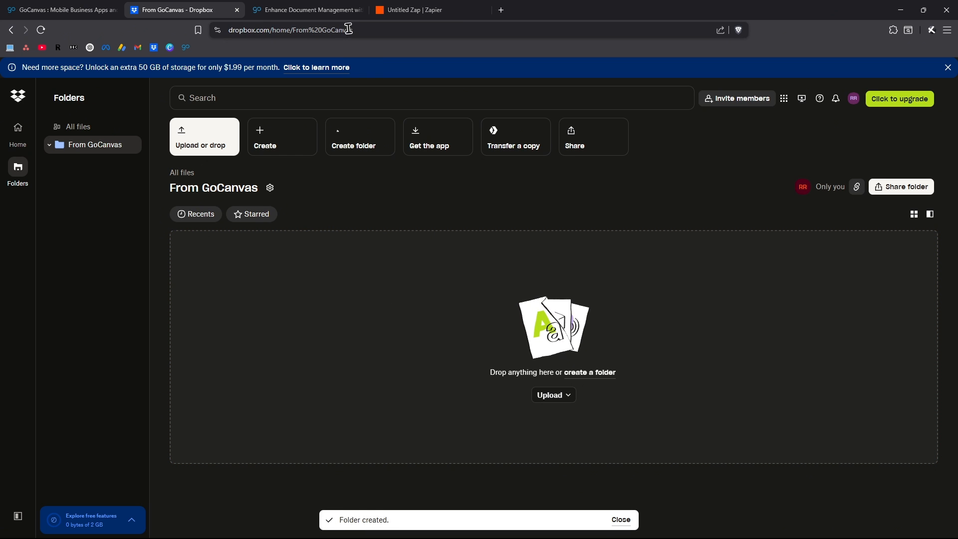
Return to the Zap in Zapier and set the Create Folder action's parent folder to /From GoCanvas
left_click(448, 9)
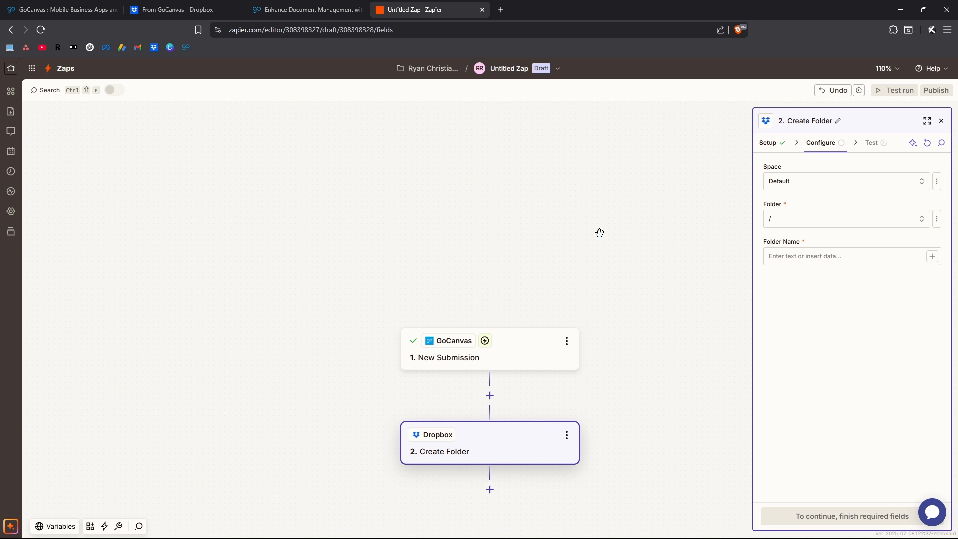
left_click(801, 222)
left_click(670, 324)
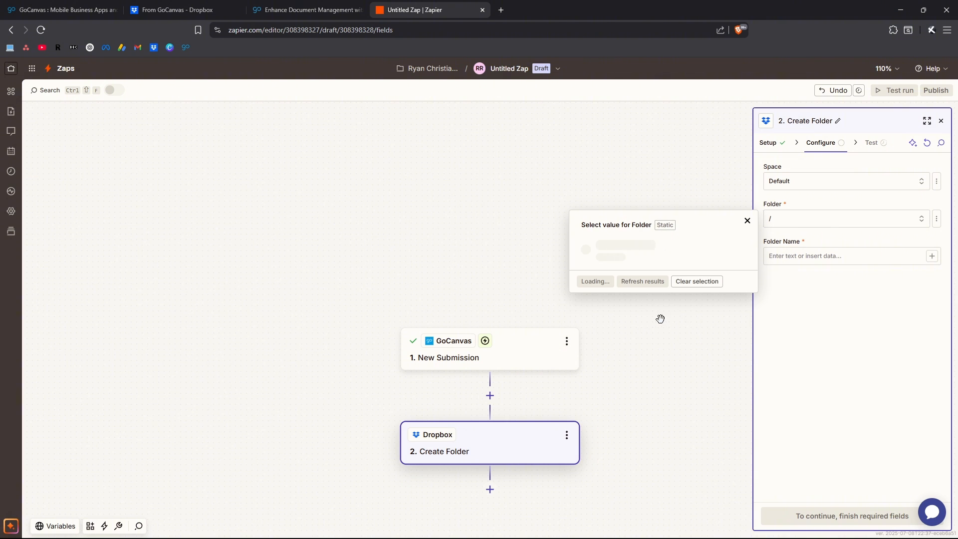
left_click(610, 264)
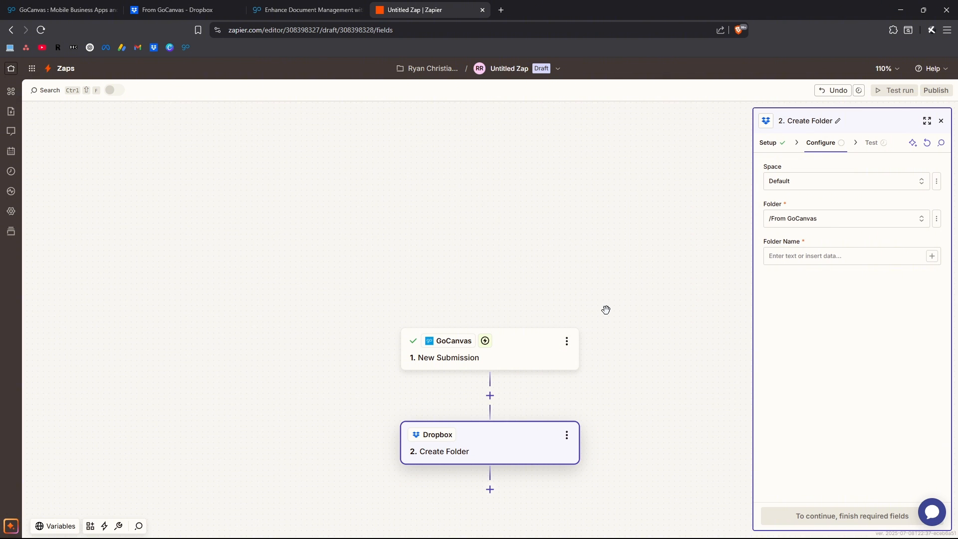
Set the Create Folder action's folder name to Sample Integration
left_click(815, 254)
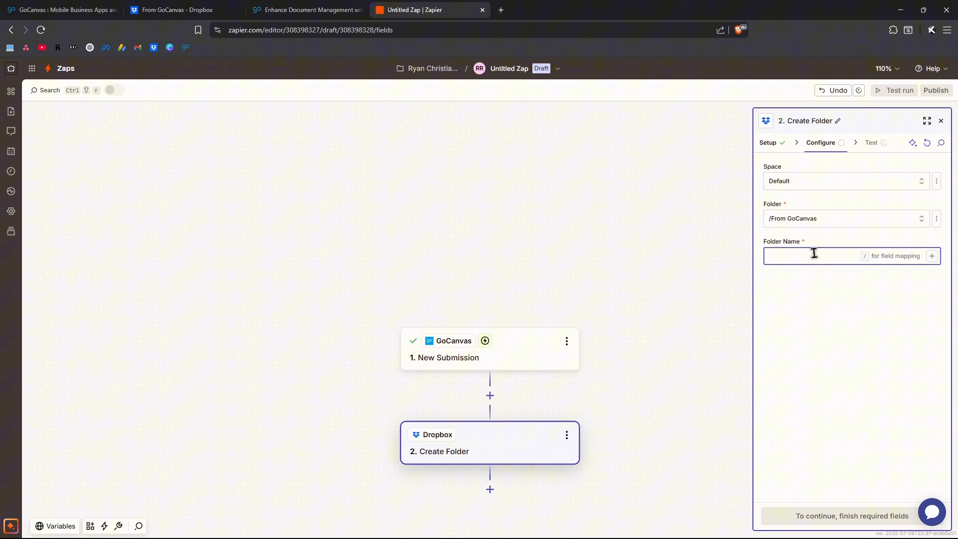
left_click(849, 342)
left_click(796, 254)
type("Sample")
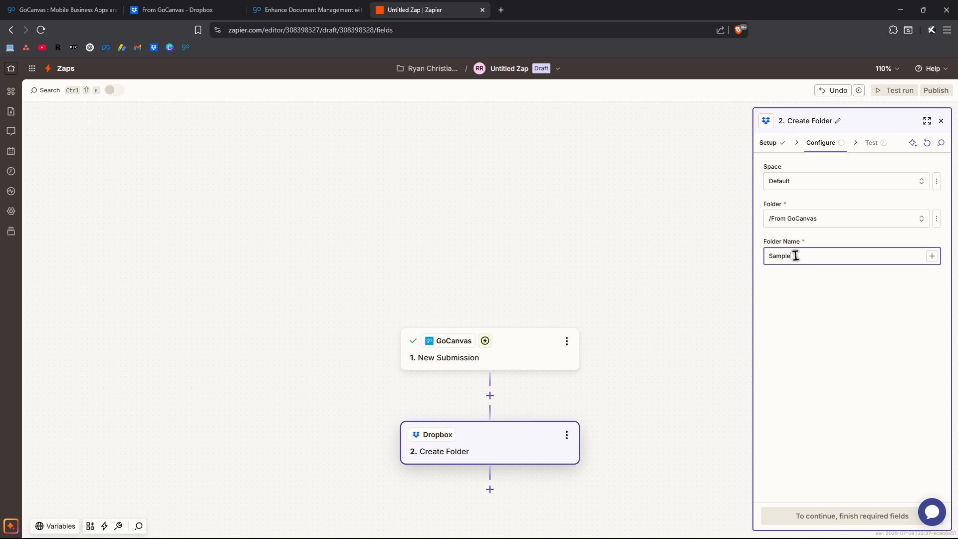
type(" Integration")
left_click(828, 360)
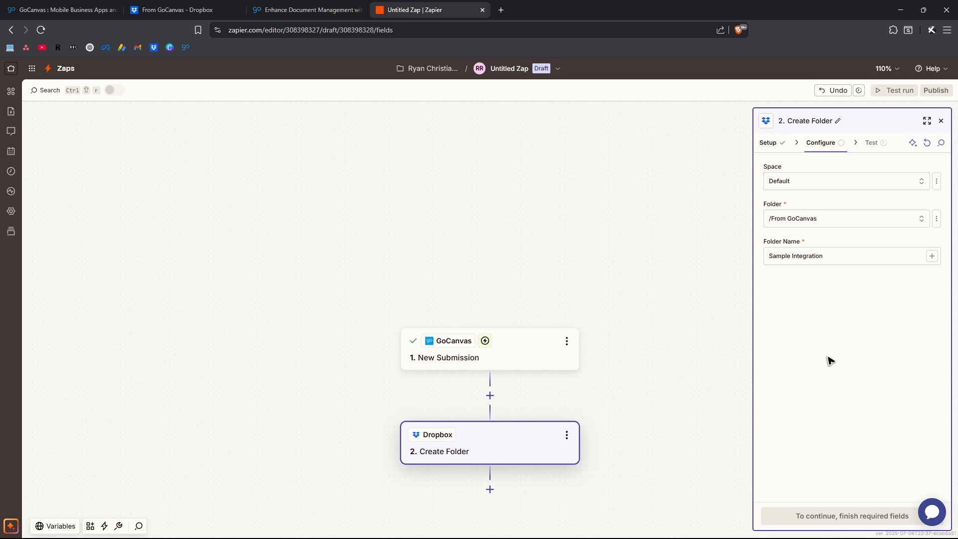
Continue to the Create Folder action's test, run it to send the folder to Dropbox, and close the action's settings
left_click(858, 516)
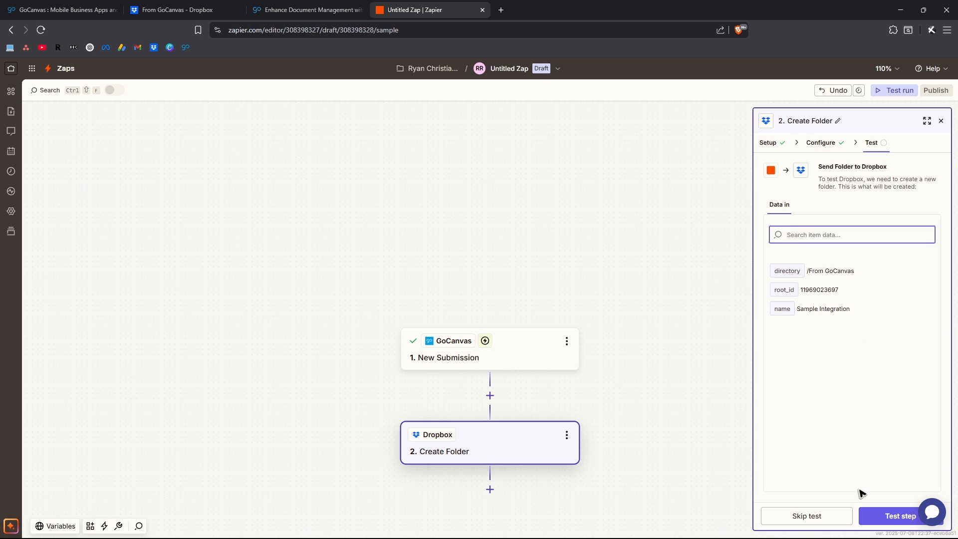
left_click(890, 517)
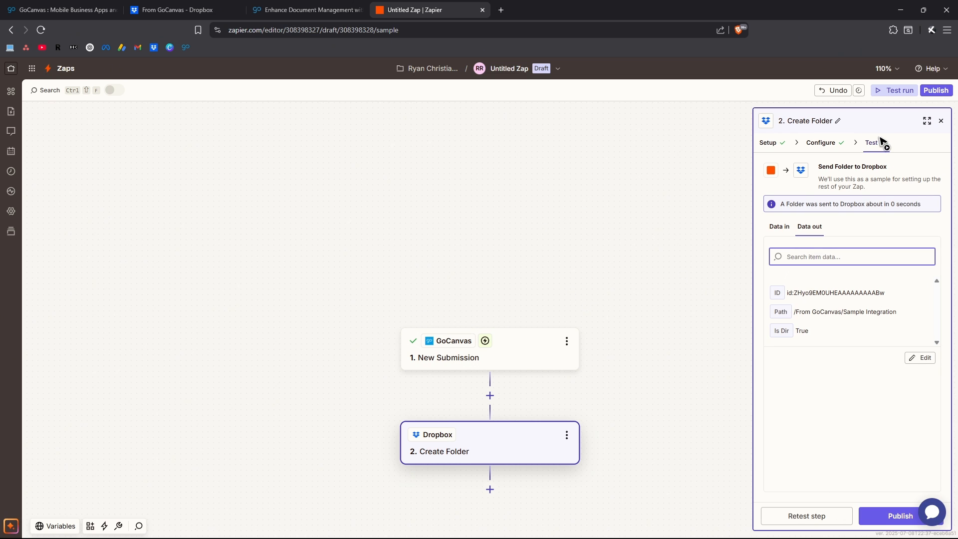
left_click(942, 122)
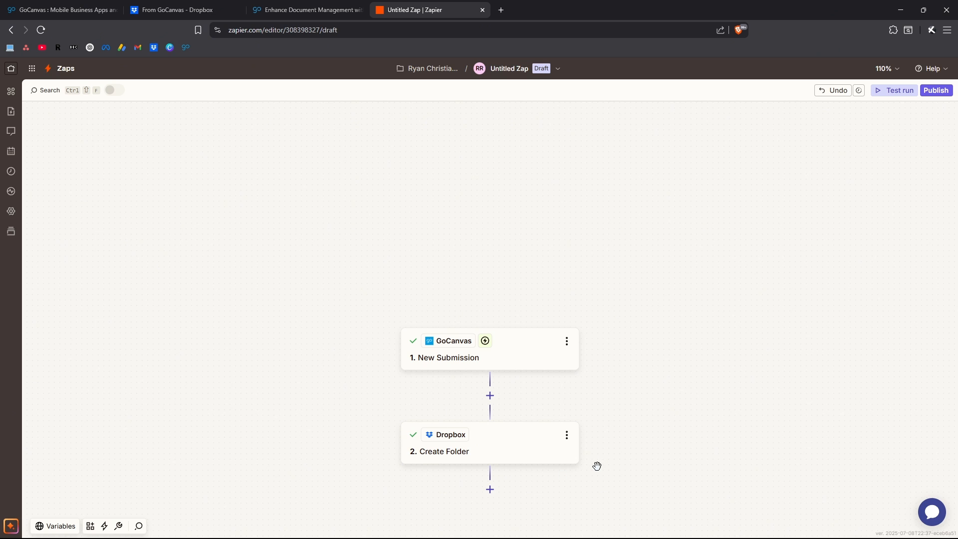
Check the From GoCanvas folder in Dropbox for the Sample Integration folder and return to the Zap in Zapier
left_click(180, 10)
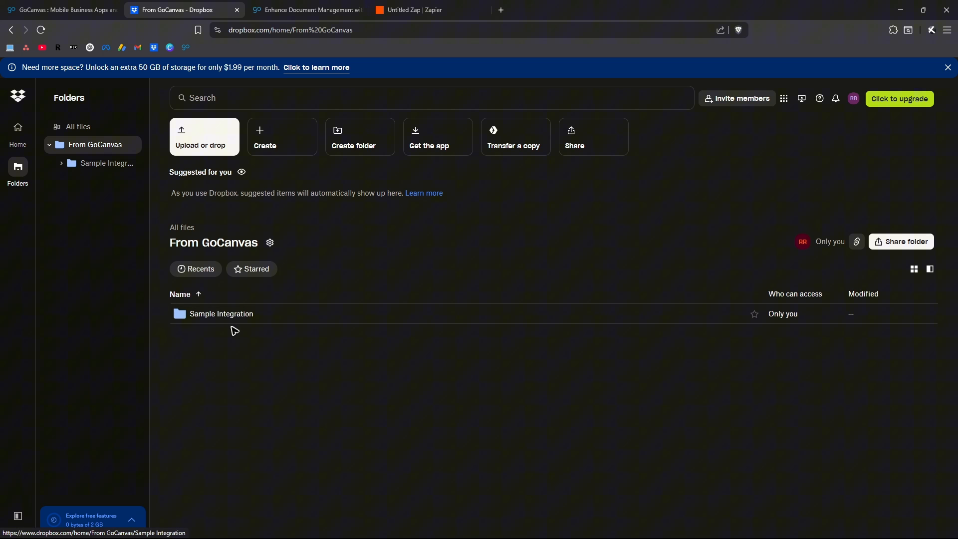
left_click(206, 319)
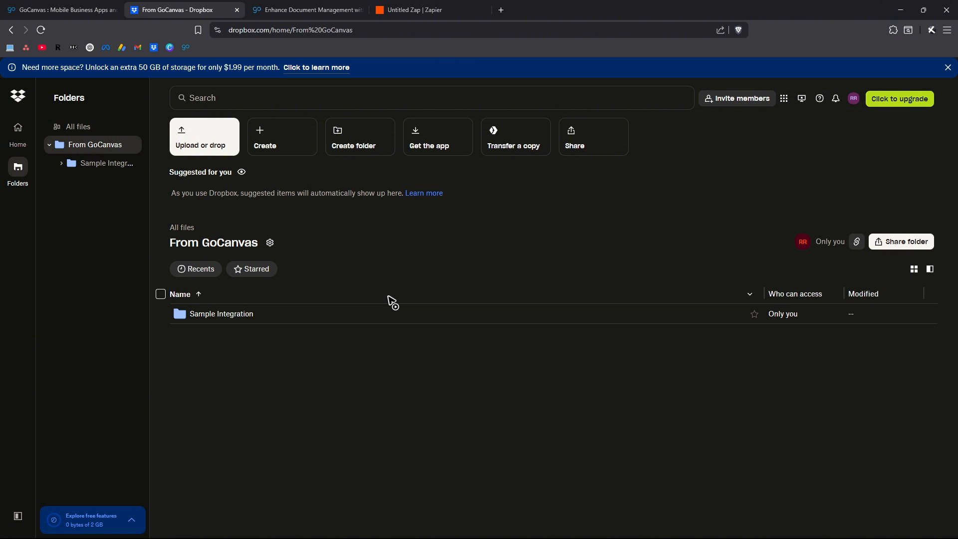
left_click(426, 7)
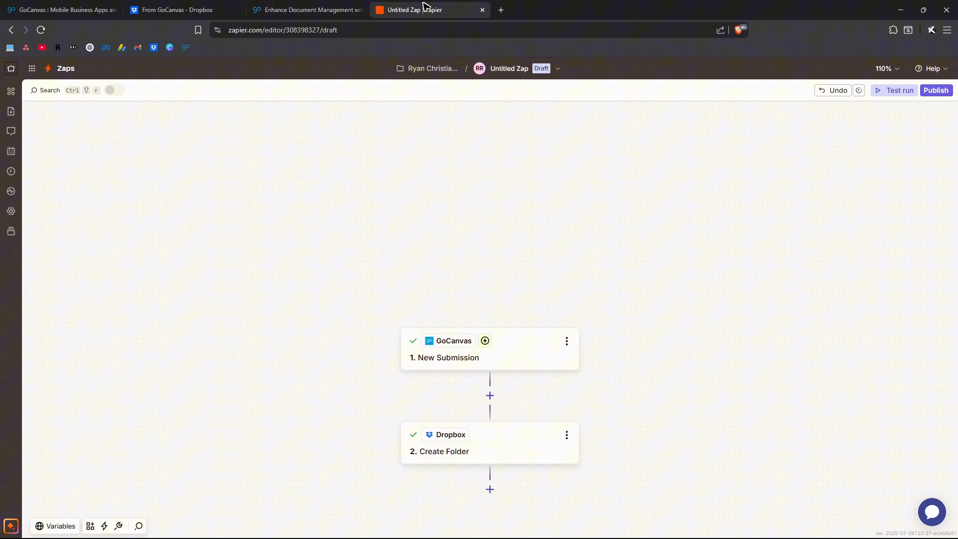